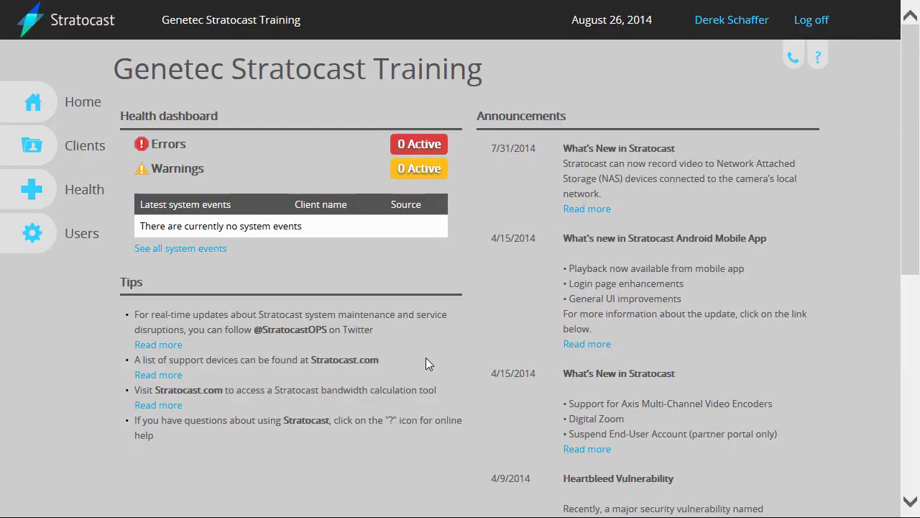
Open the client accounts list and filter it by the search term 'web'.
{"action": "left_click", "coordinate": [25, 156]}
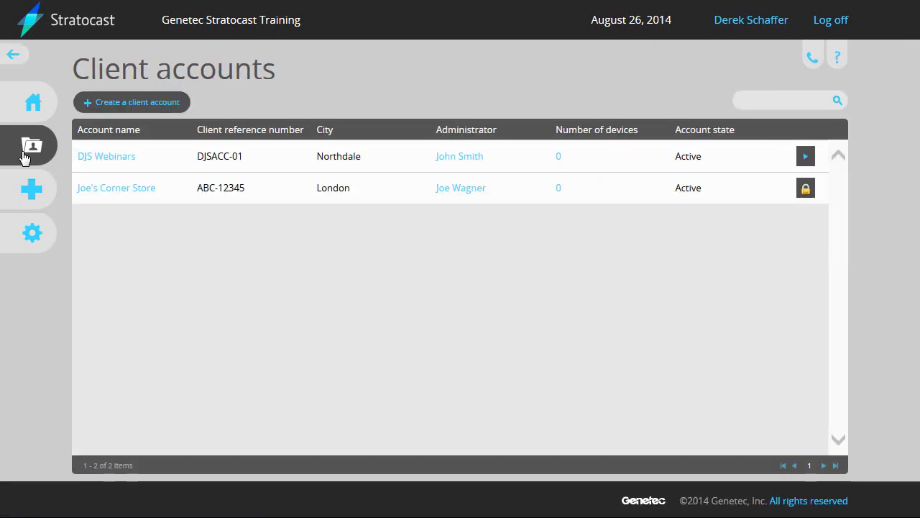
{"action": "left_click", "coordinate": [775, 100]}
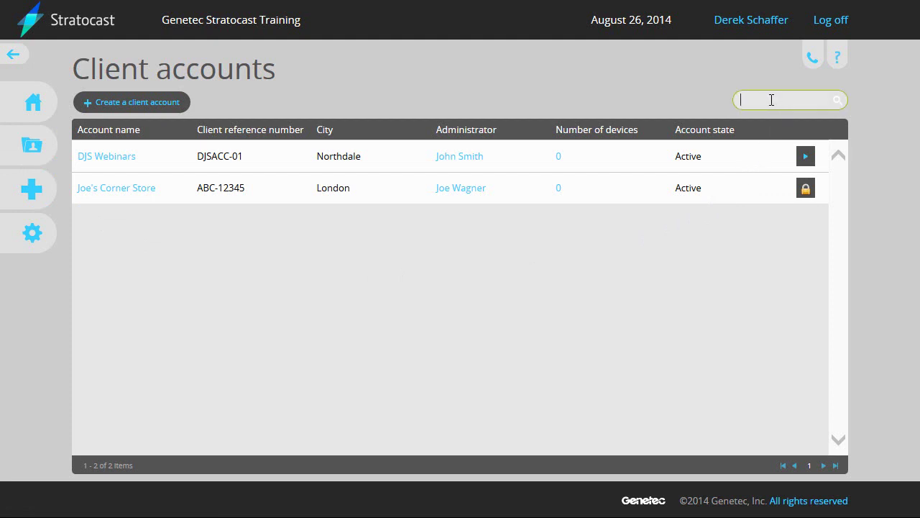
{"action": "type", "text": "web"}
{"action": "left_click", "coordinate": [839, 102]}
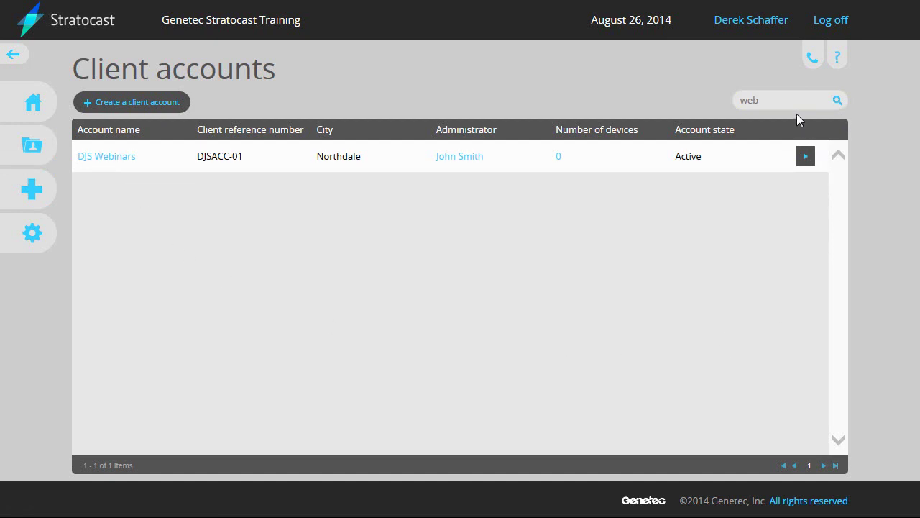
Clear the 'web' search term so all client accounts are listed again.
{"action": "left_click_drag", "start_coordinate": [786, 100], "coordinate": [726, 106]}
{"action": "key", "text": "BackSpace"}
{"action": "left_click", "coordinate": [836, 104]}
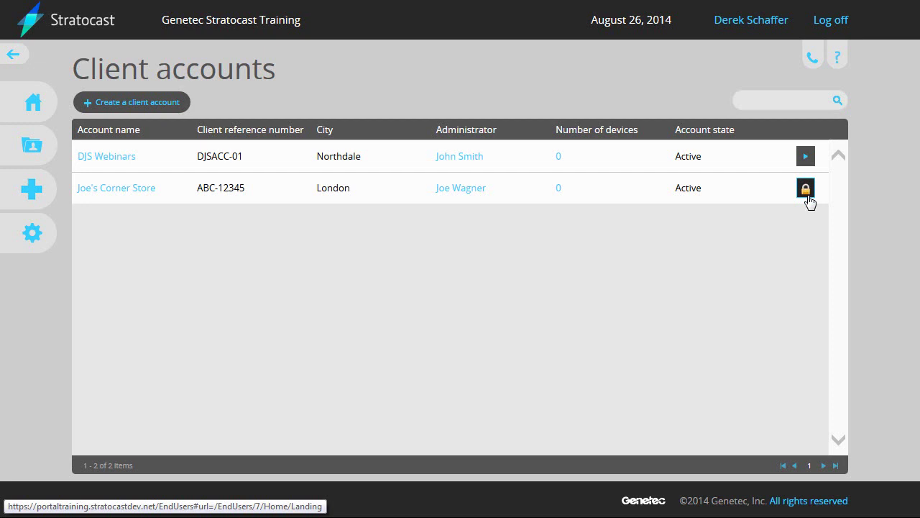
Open DJS Webinars, keep it Active, and change its client reference to DJSACCbilling-01.
{"action": "left_click", "coordinate": [103, 158]}
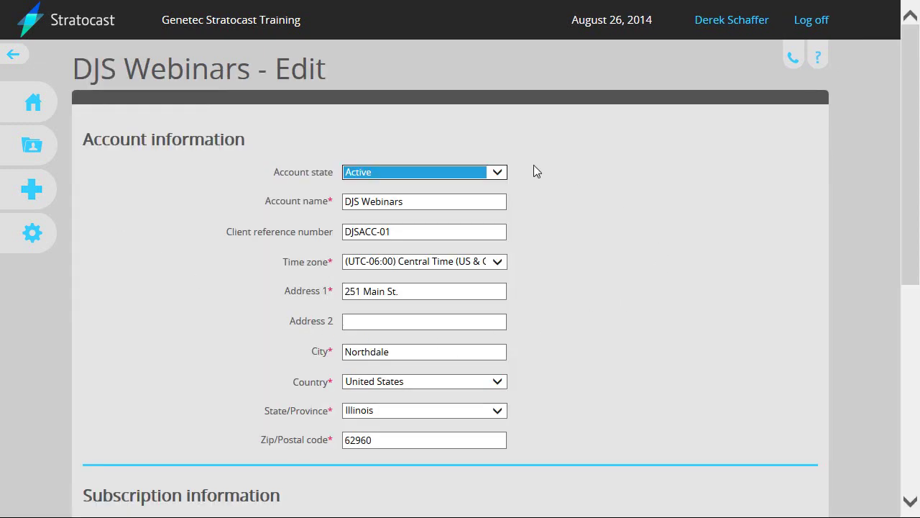
{"action": "left_click", "coordinate": [501, 172]}
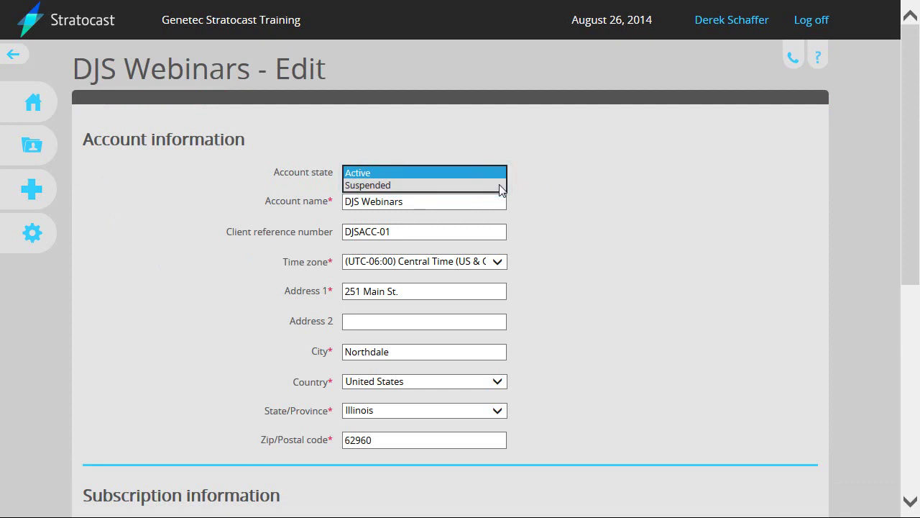
{"action": "left_click", "coordinate": [569, 182]}
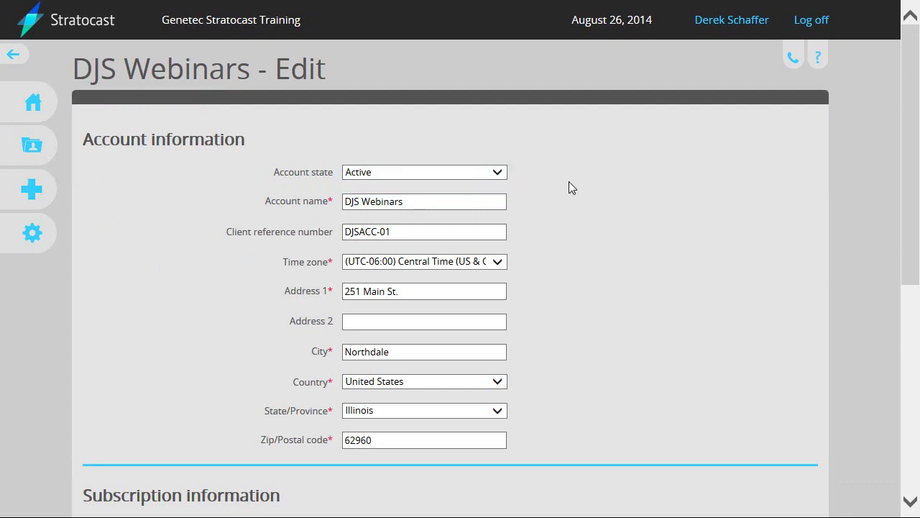
{"action": "left_click", "coordinate": [377, 231]}
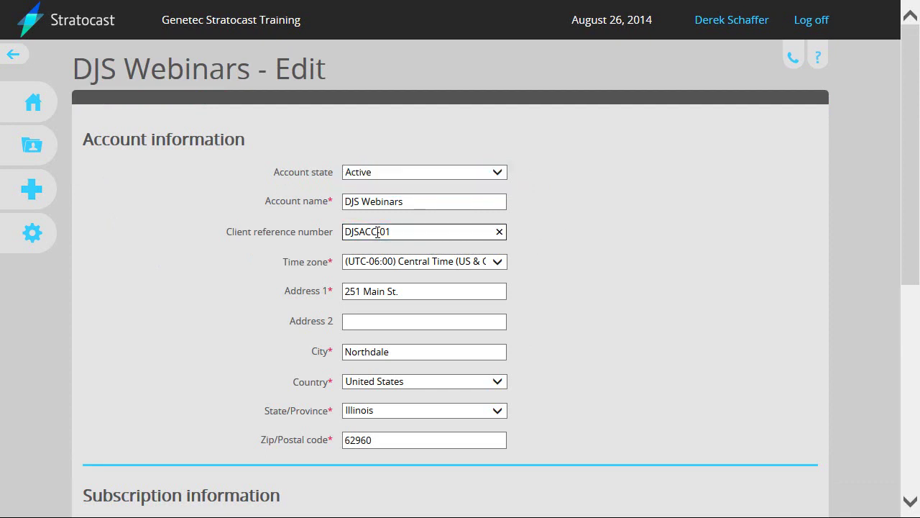
{"action": "type", "text": "billing-"}
Look at the account state options, then open the Switch accounts option from the user menu.
{"action": "left_click", "coordinate": [499, 175]}
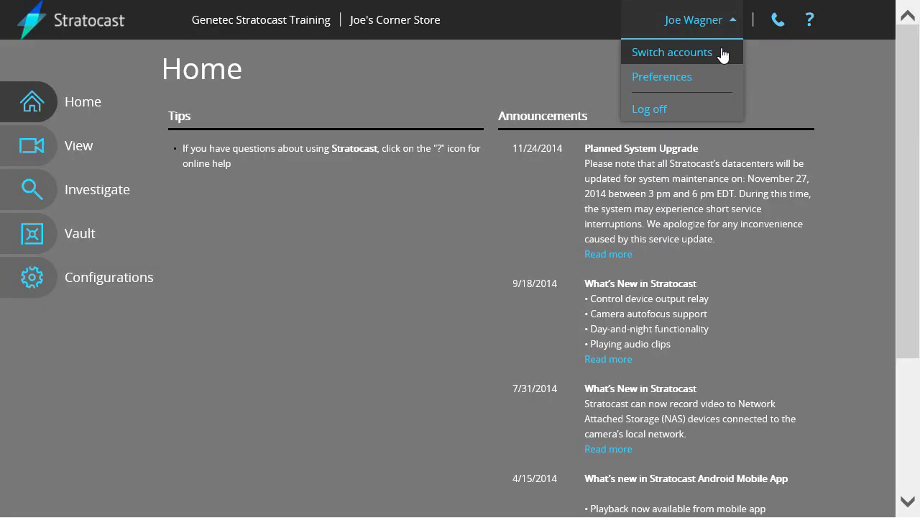
{"action": "left_click", "coordinate": [723, 53]}
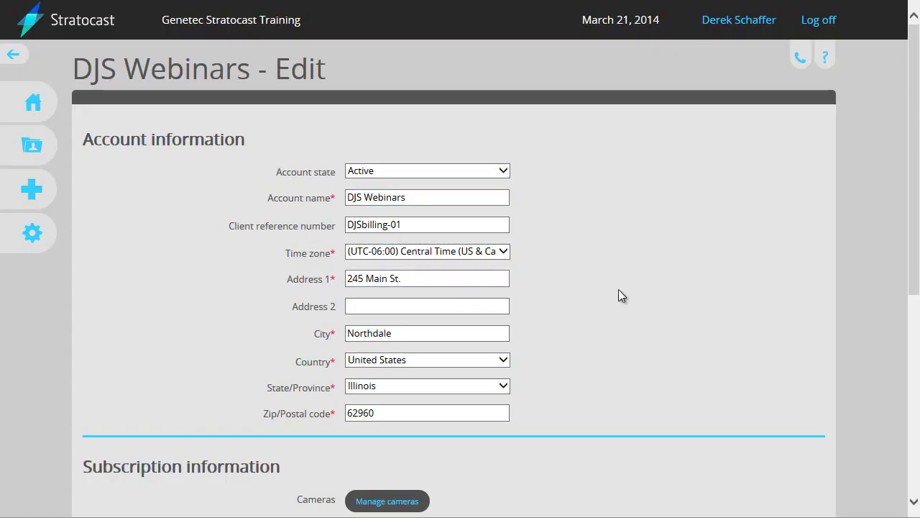
Save the DJS Webinars account as Active, then edit the Administrator's details under Users.
{"action": "left_click", "coordinate": [504, 173]}
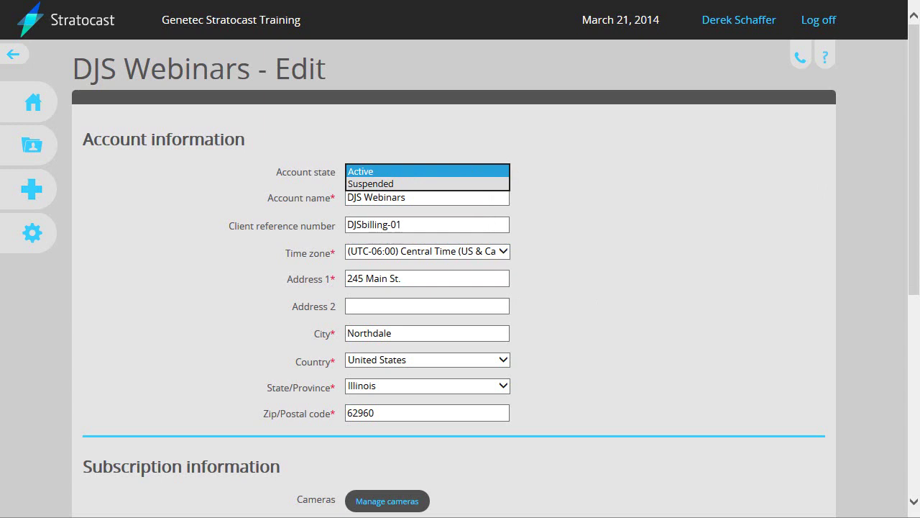
{"action": "left_click", "coordinate": [706, 278]}
{"action": "left_click_drag", "start_coordinate": [915, 246], "coordinate": [916, 452]}
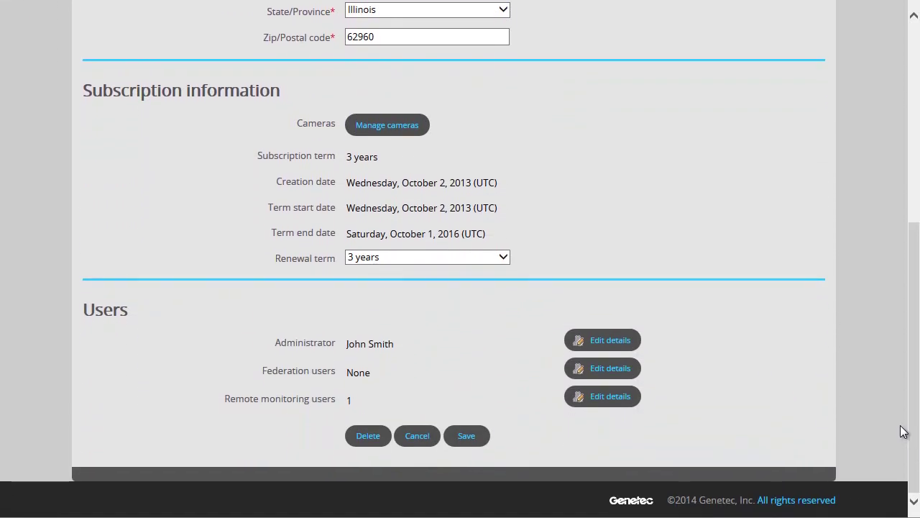
{"action": "left_click", "coordinate": [471, 441]}
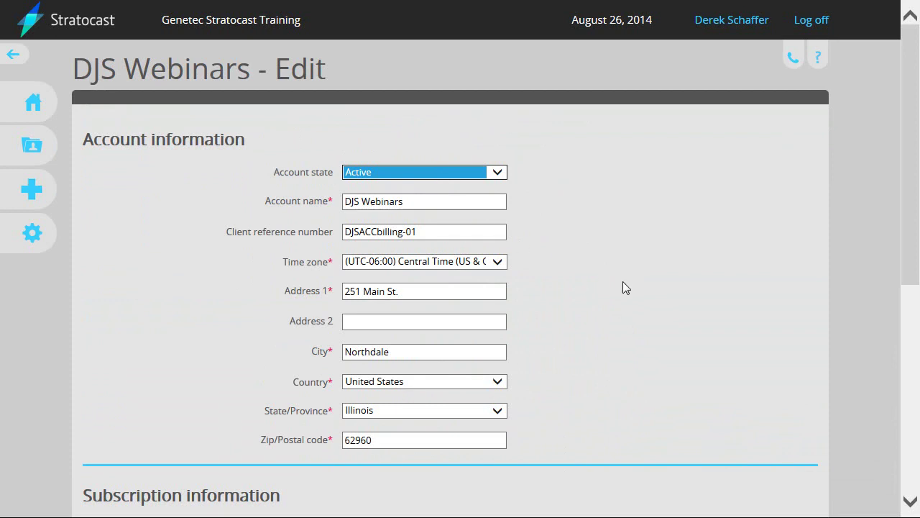
{"action": "left_click_drag", "start_coordinate": [917, 213], "coordinate": [908, 423]}
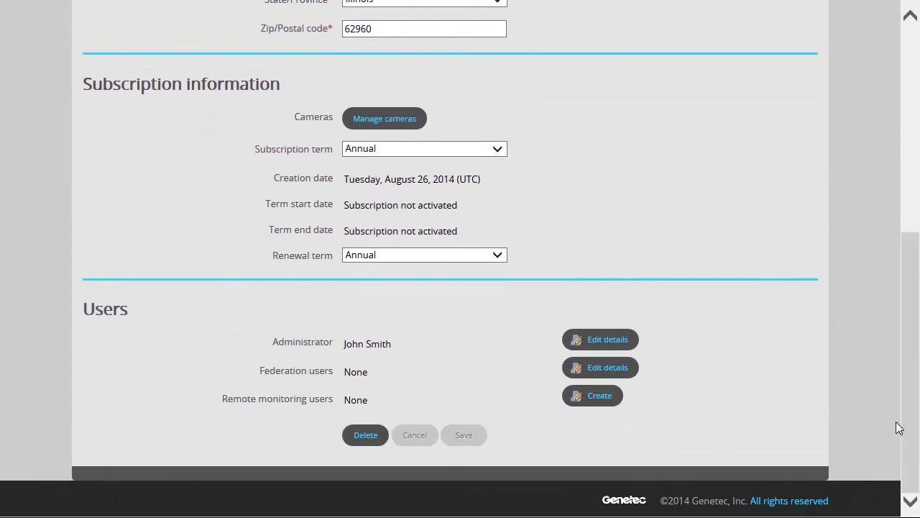
{"action": "left_click", "coordinate": [623, 342]}
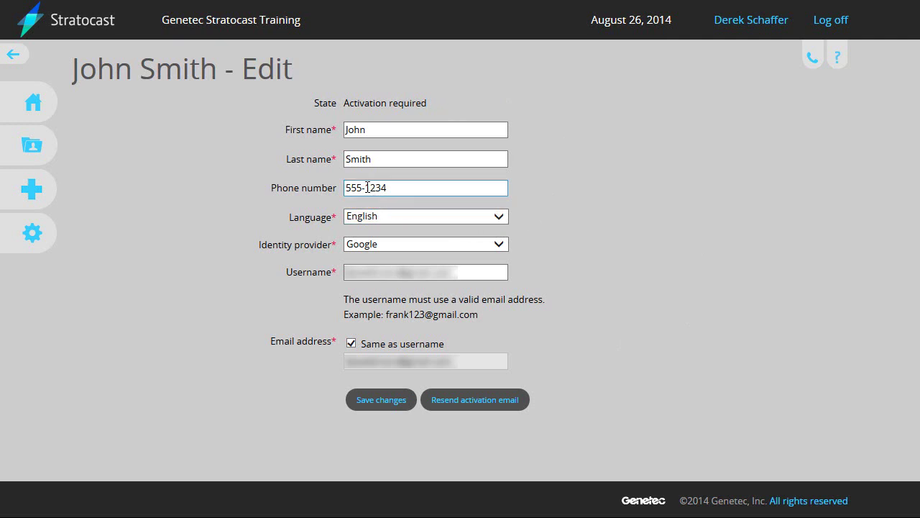
Add the extra digits to the administrator's phone number and save the change.
{"action": "left_click", "coordinate": [367, 186]}
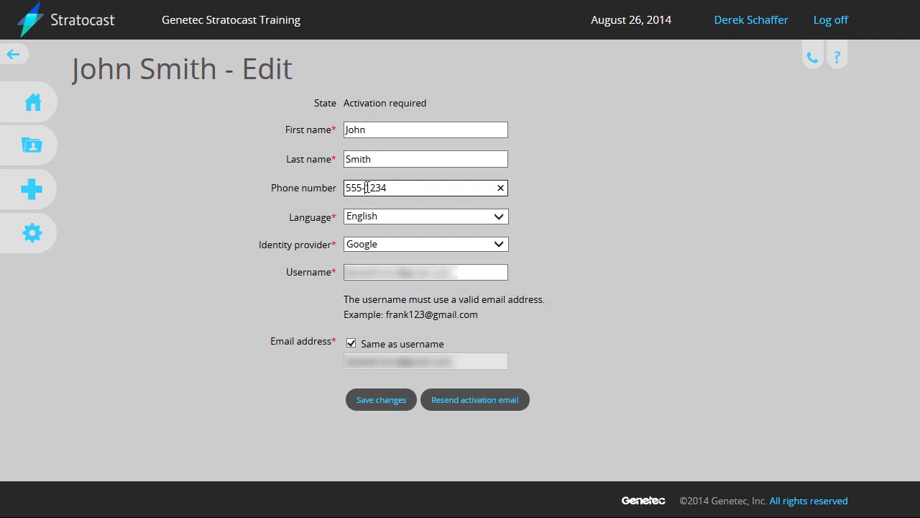
{"action": "type", "text": "111"}
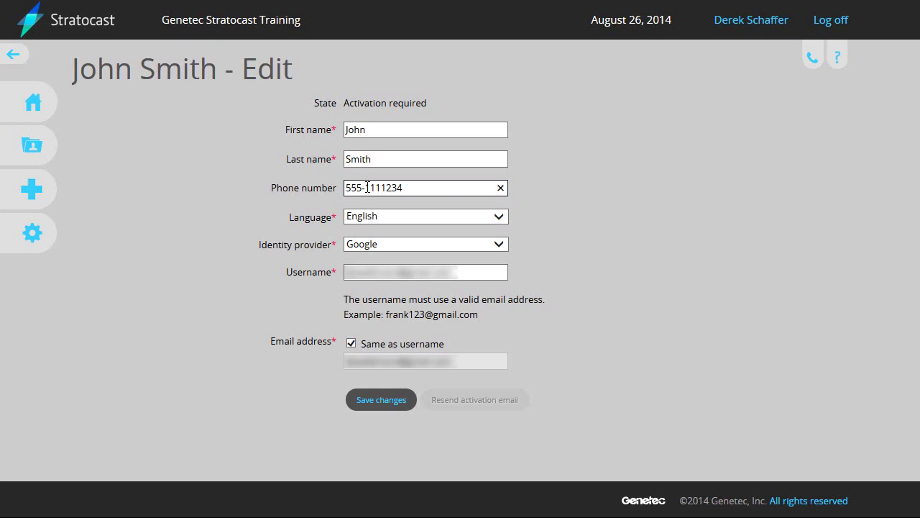
{"action": "type", "text": "-1"}
{"action": "left_click", "coordinate": [382, 407]}
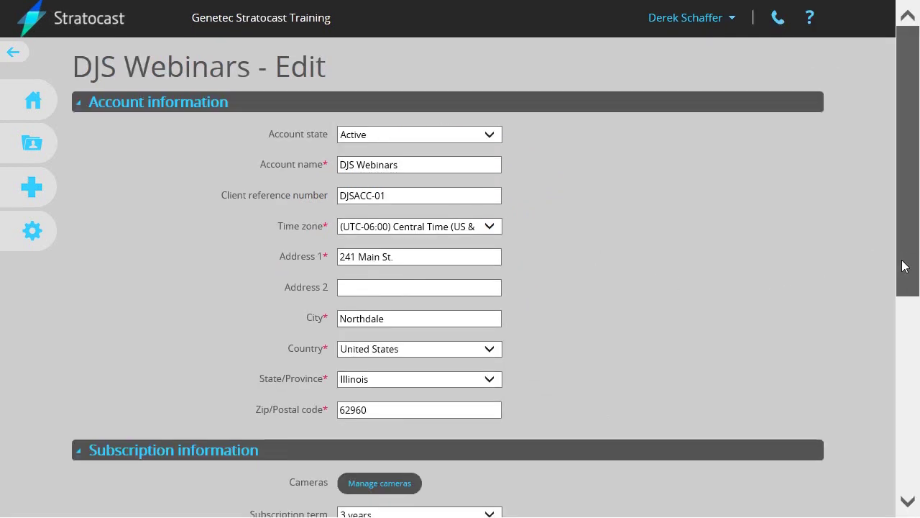
Start replacing the administrator and enter the new person's first name, last name and phone number.
{"action": "left_click_drag", "start_coordinate": [904, 266], "coordinate": [907, 460]}
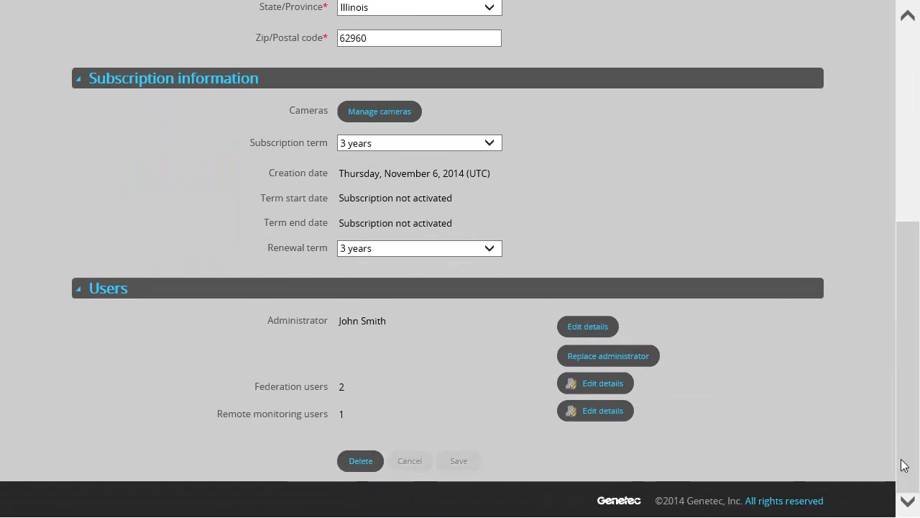
{"action": "left_click", "coordinate": [654, 368]}
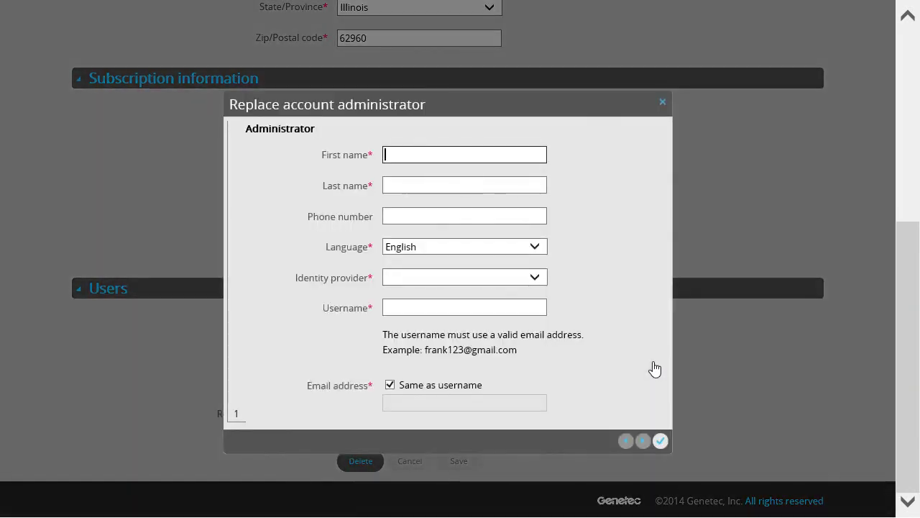
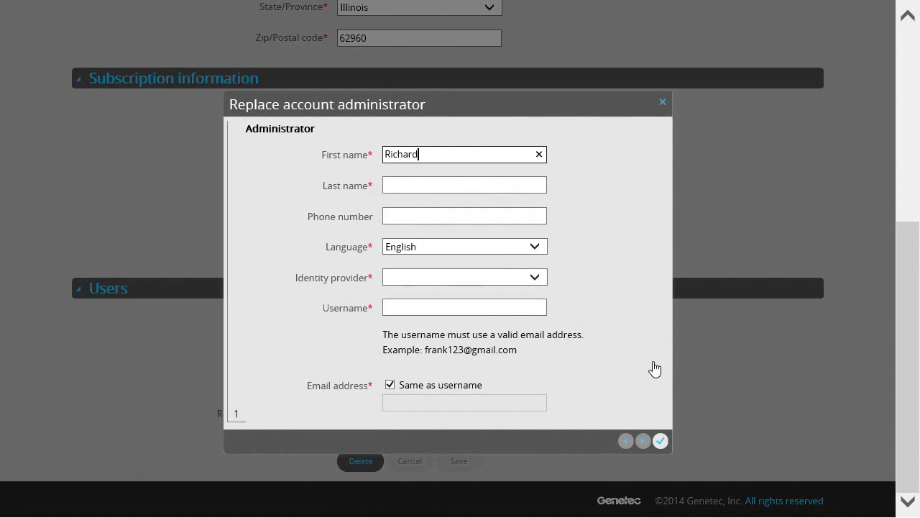
{"action": "key", "text": "Tab"}
{"action": "key", "text": "Tab"}
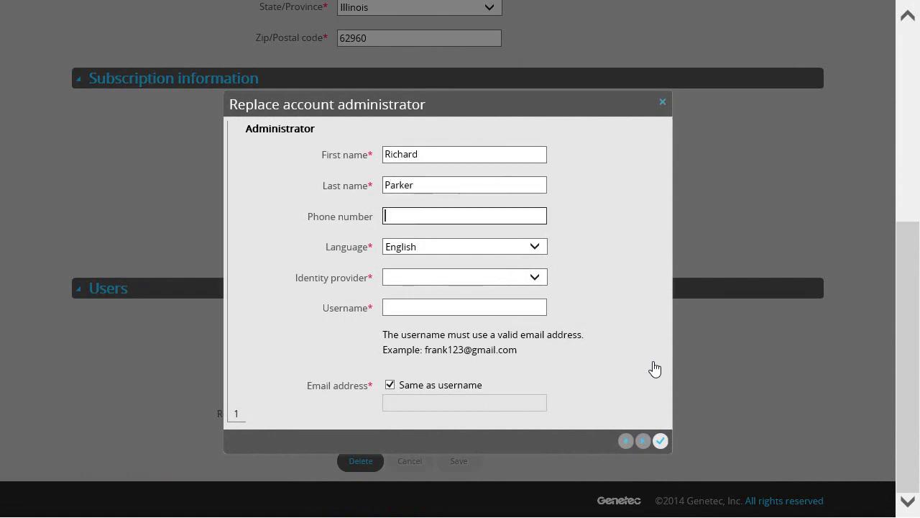
{"action": "type", "text": "555-555-1212"}
Set the identity provider to Microsoft, enter the new administrator's e-mail username, and confirm.
{"action": "key", "text": "Tab"}
{"action": "key", "text": "Tab"}
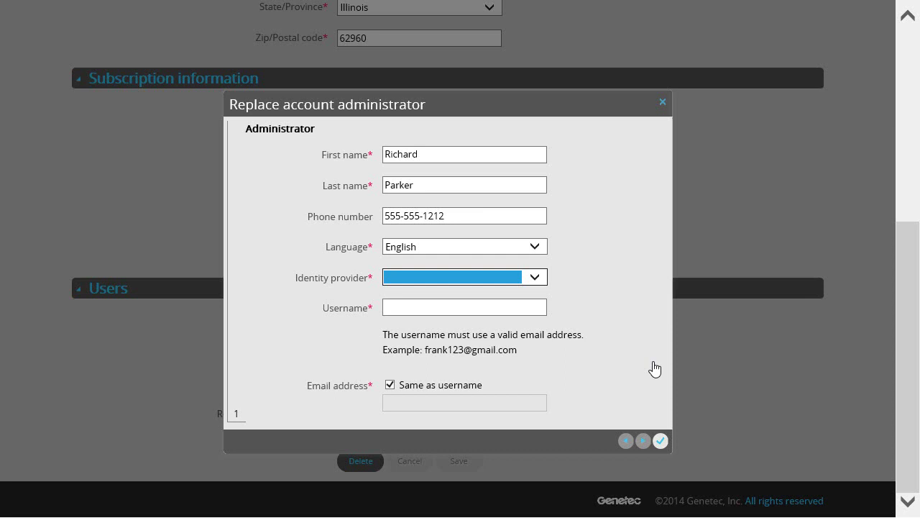
{"action": "key", "text": "m"}
{"action": "key", "text": "Tab"}
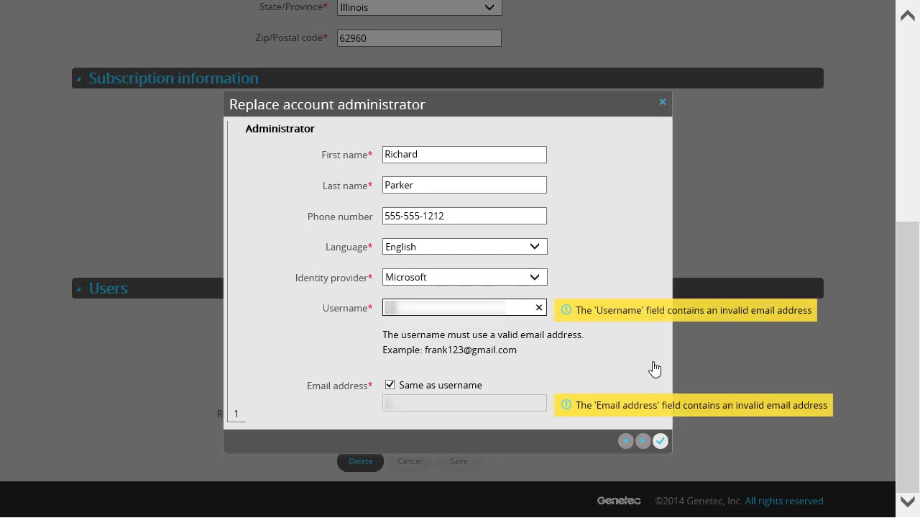
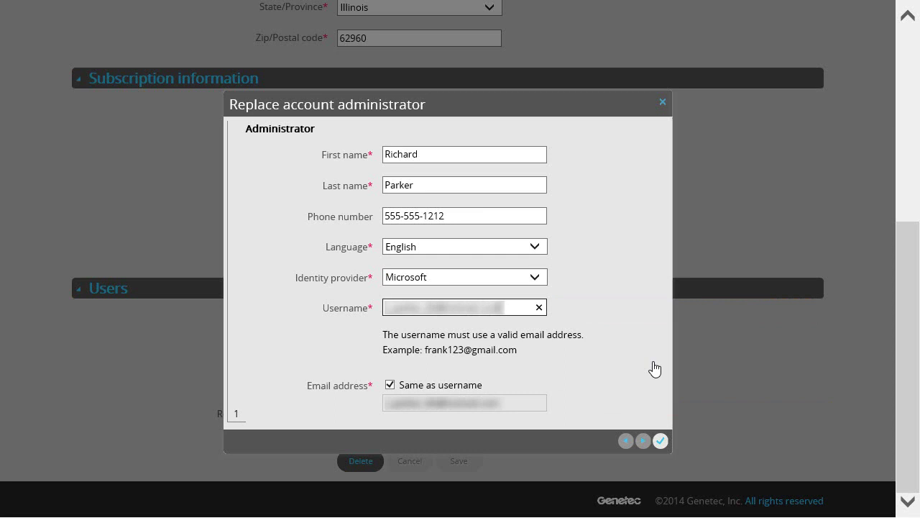
{"action": "left_click", "coordinate": [660, 441]}
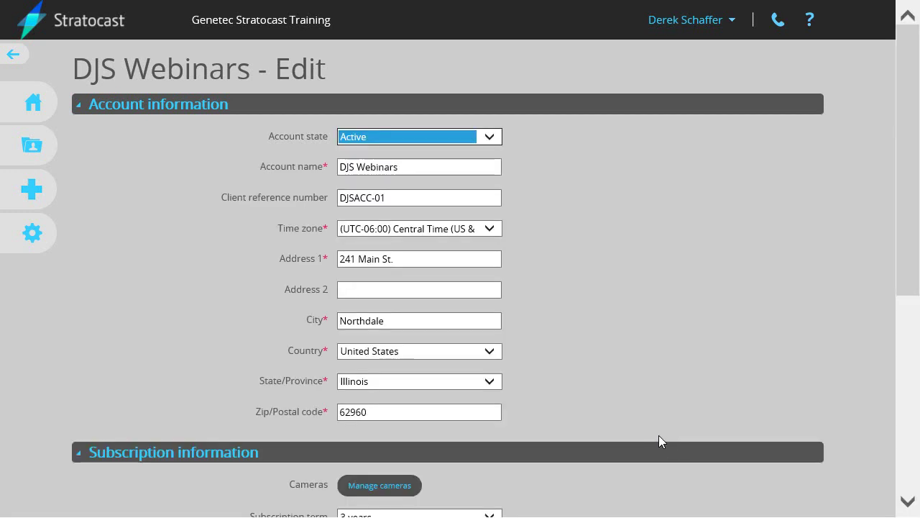
Scroll the edit form and go back to the client accounts list.
{"action": "left_click_drag", "start_coordinate": [906, 263], "coordinate": [899, 466]}
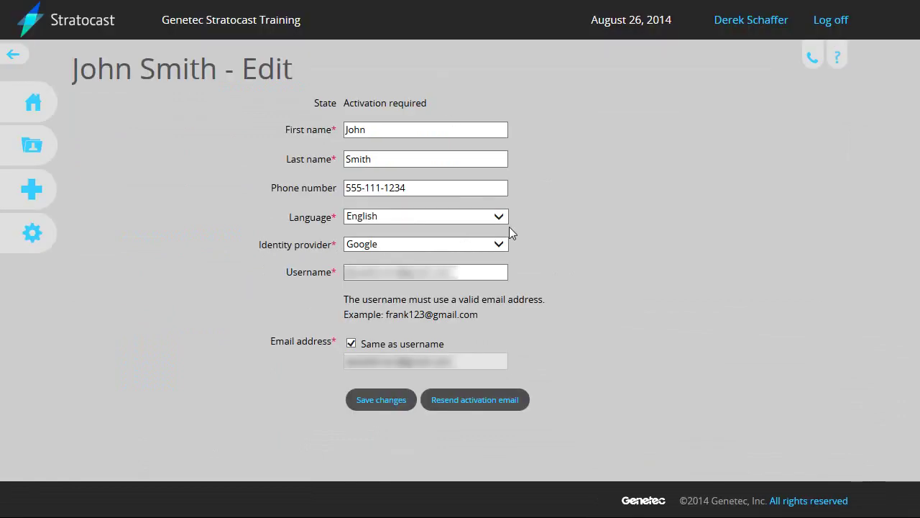
{"action": "left_click", "coordinate": [40, 146]}
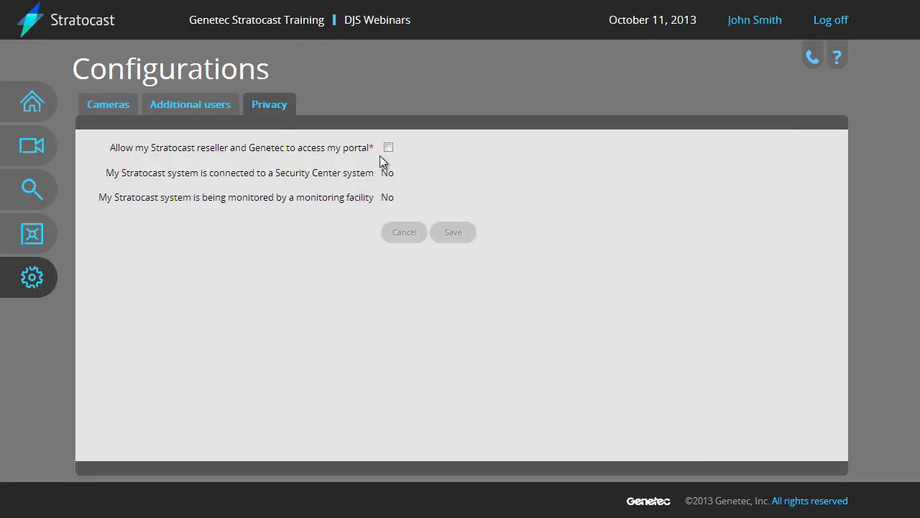
Allow reseller and Genetec portal access, then shorten the additional user's first name.
{"action": "left_click", "coordinate": [389, 148]}
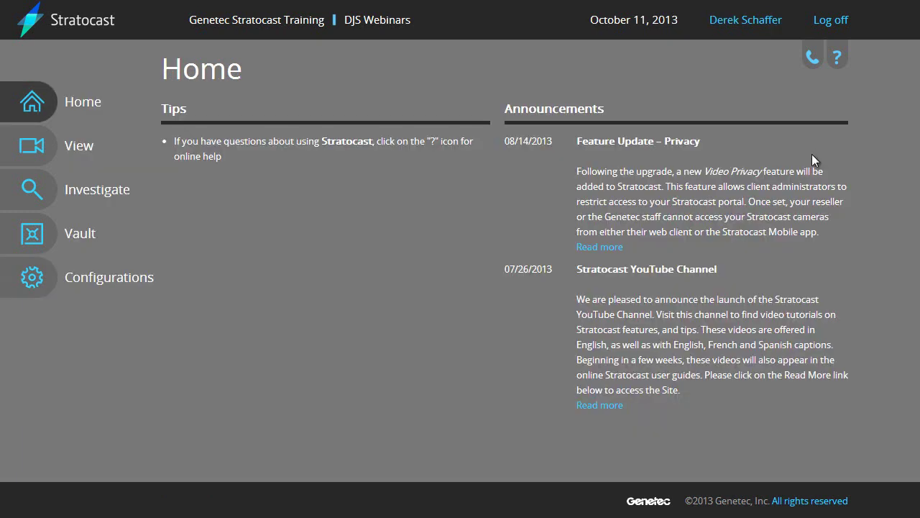
{"action": "left_click", "coordinate": [49, 286]}
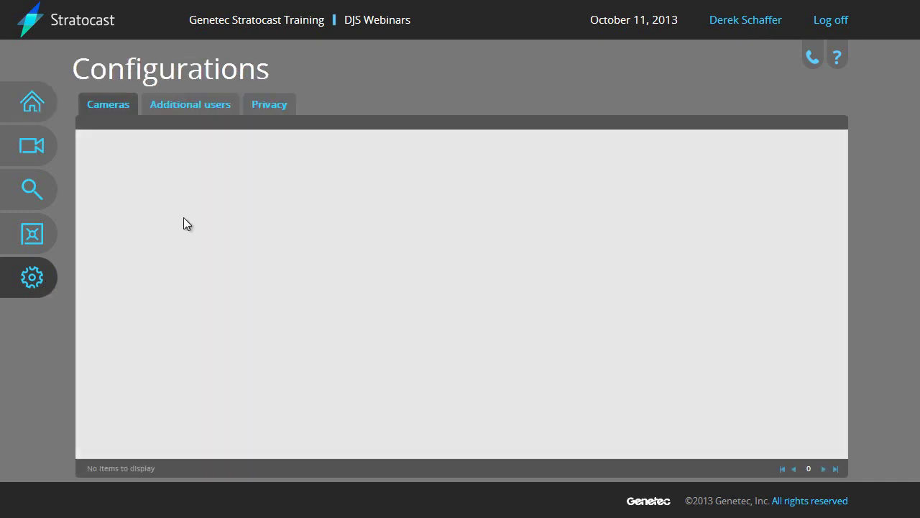
{"action": "left_click", "coordinate": [205, 114]}
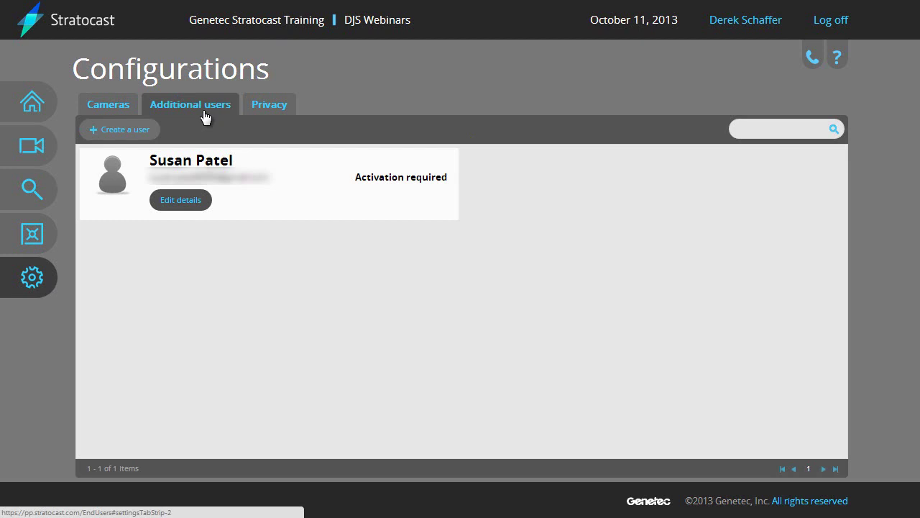
{"action": "left_click", "coordinate": [184, 202]}
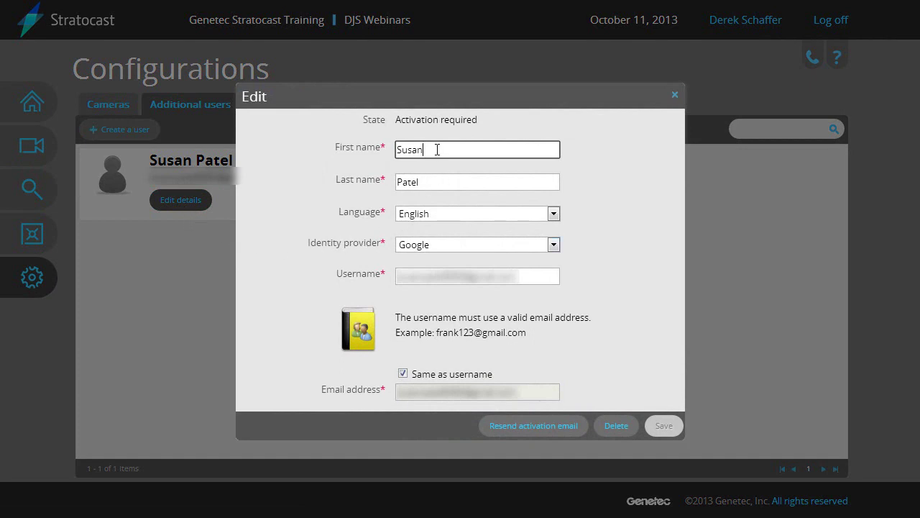
{"action": "key", "text": "BackSpace"}
{"action": "key", "text": "BackSpace"}
{"action": "key", "text": "BackSpace"}
{"action": "type", "text": "e"}
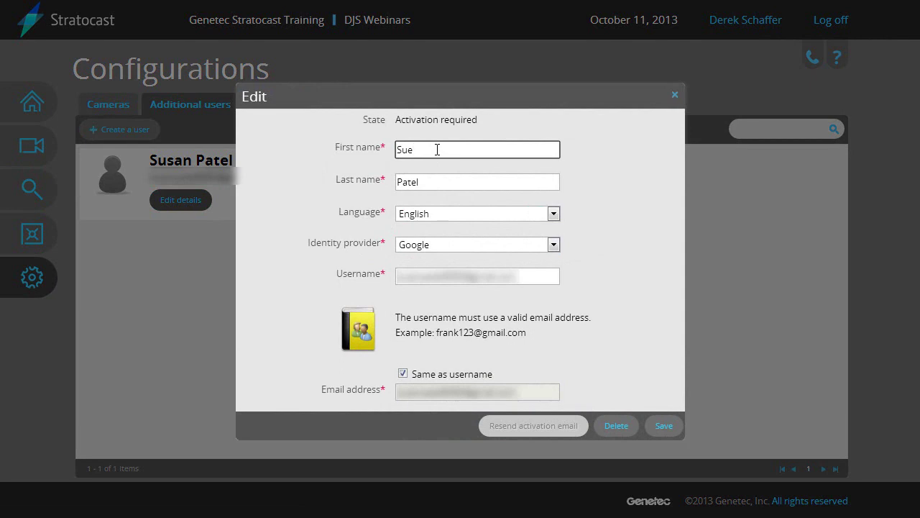
Save the user's first-name change, then open DJS Webinars and choose to delete the account.
{"action": "left_click", "coordinate": [664, 425]}
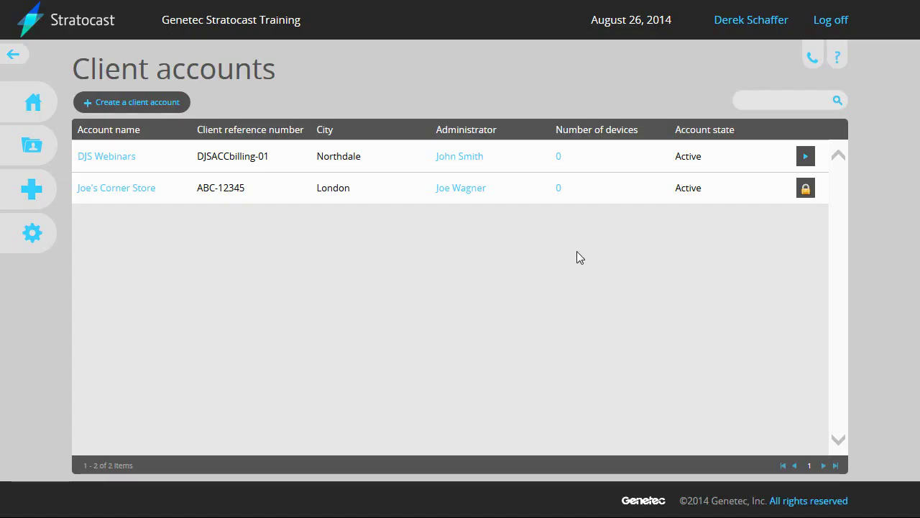
{"action": "left_click", "coordinate": [117, 158]}
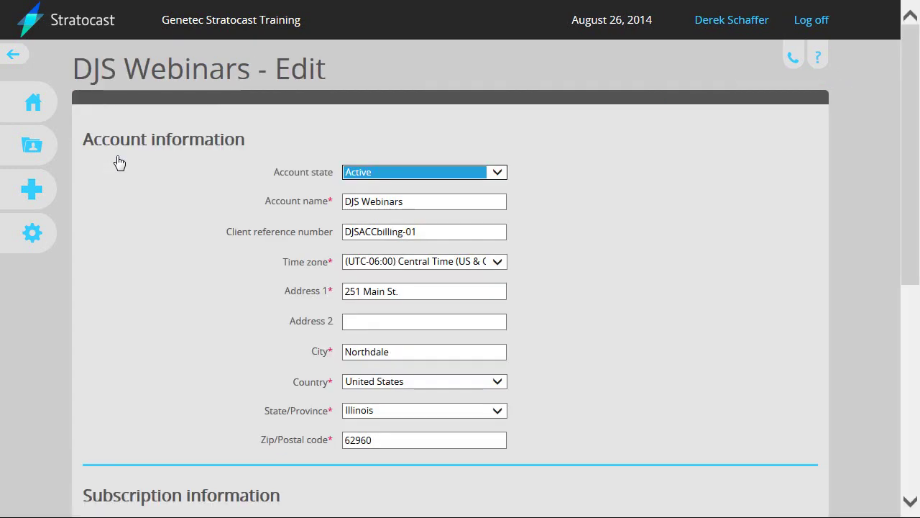
{"action": "left_click_drag", "start_coordinate": [914, 198], "coordinate": [910, 405]}
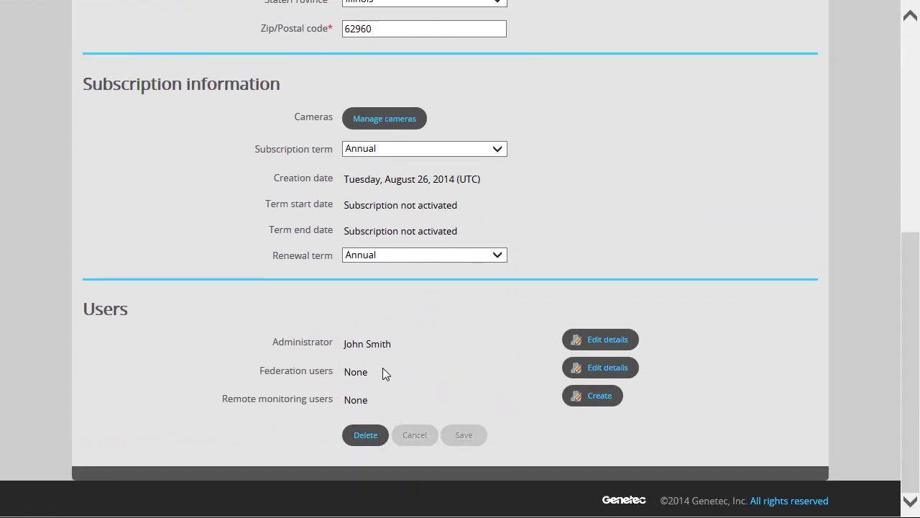
{"action": "left_click_drag", "start_coordinate": [910, 322], "coordinate": [914, 120]}
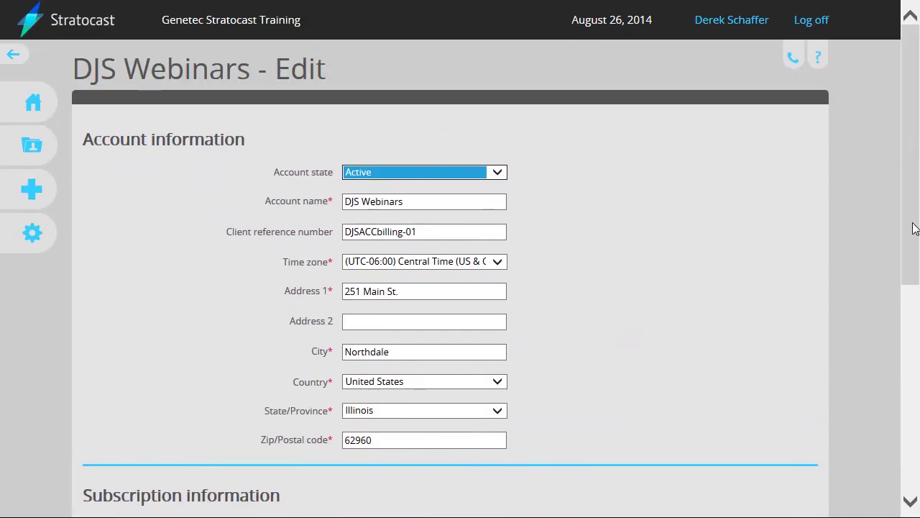
{"action": "left_click_drag", "start_coordinate": [914, 226], "coordinate": [906, 446]}
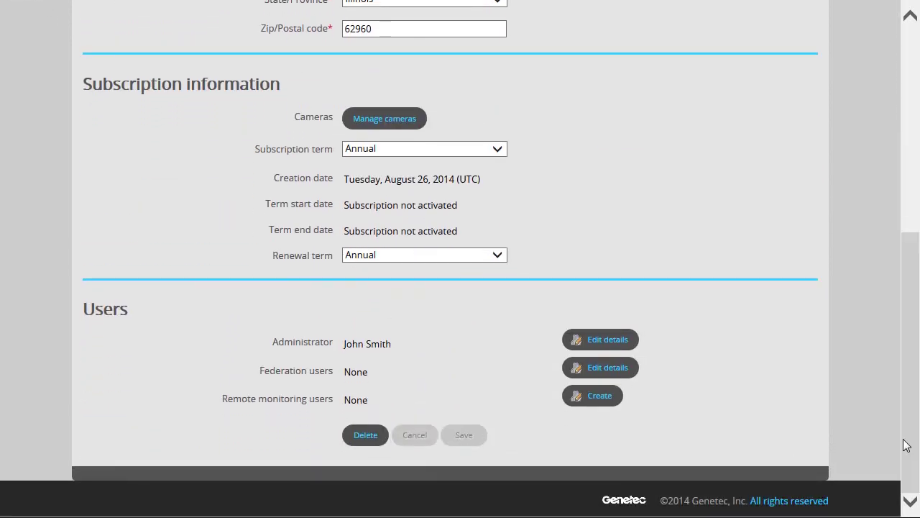
{"action": "left_click", "coordinate": [362, 435]}
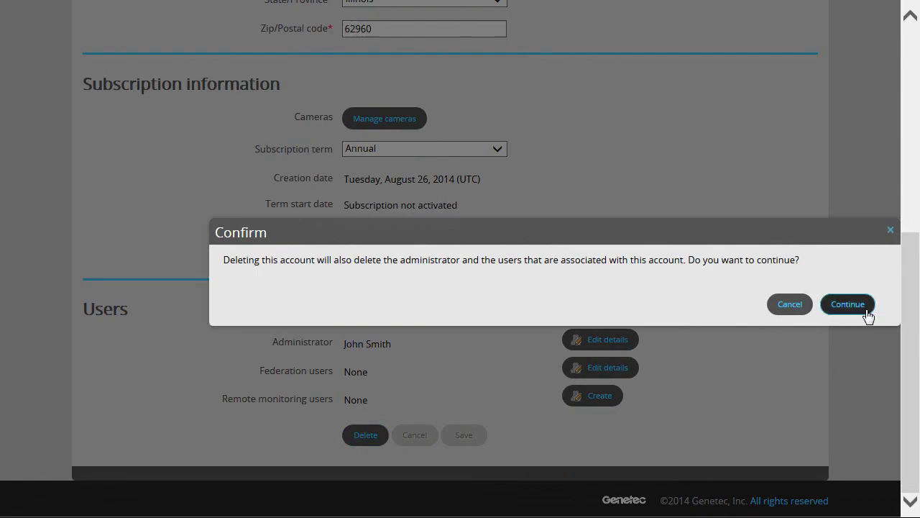
Confirm deleting DJS Webinars and its users, then return to the client accounts list.
{"action": "left_click", "coordinate": [866, 311]}
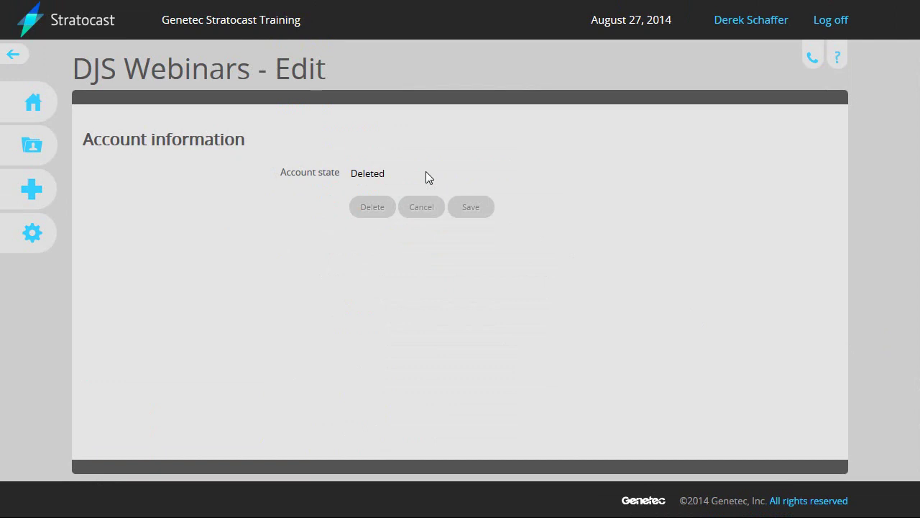
{"action": "left_click", "coordinate": [37, 145]}
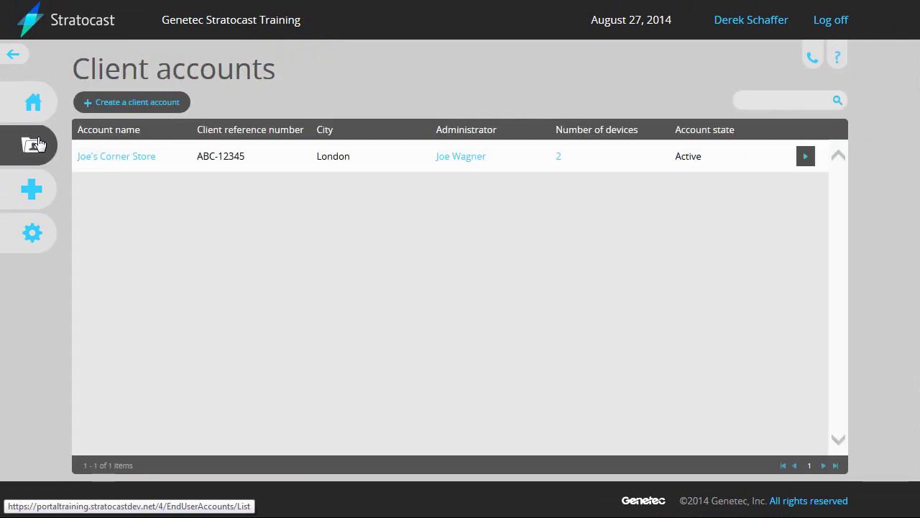